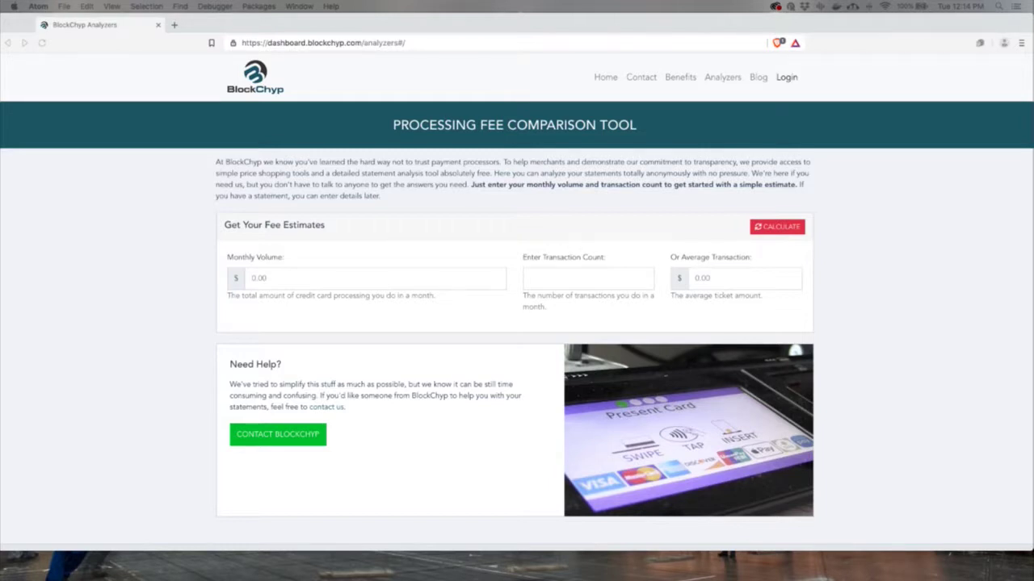
# Step: Get fee estimates for a monthly volume of $14461.42 and a transaction count of 92
pyautogui.click(305, 283)
pyautogui.click(303, 282)
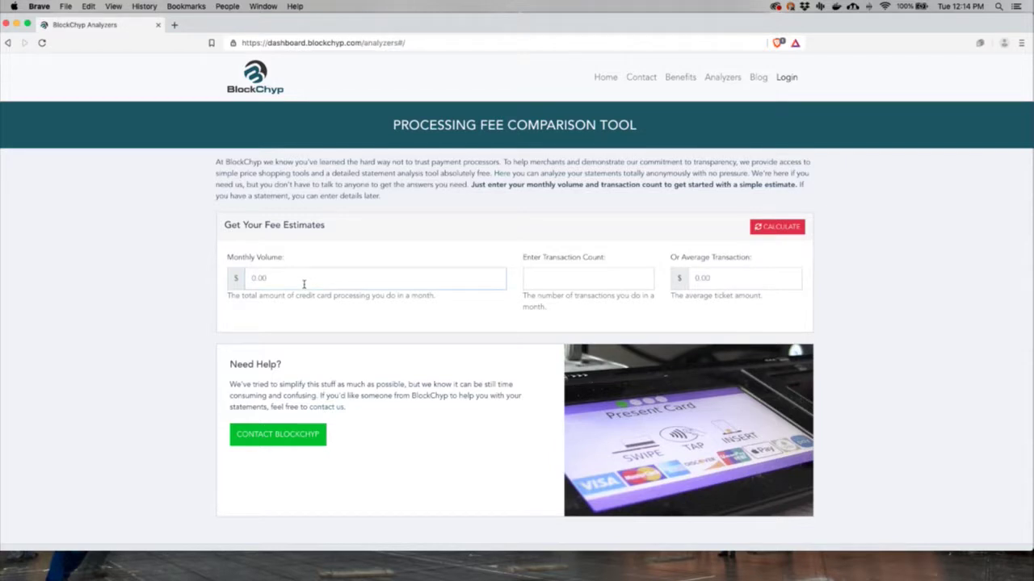
pyautogui.write('14461.42')
pyautogui.press('Tab')
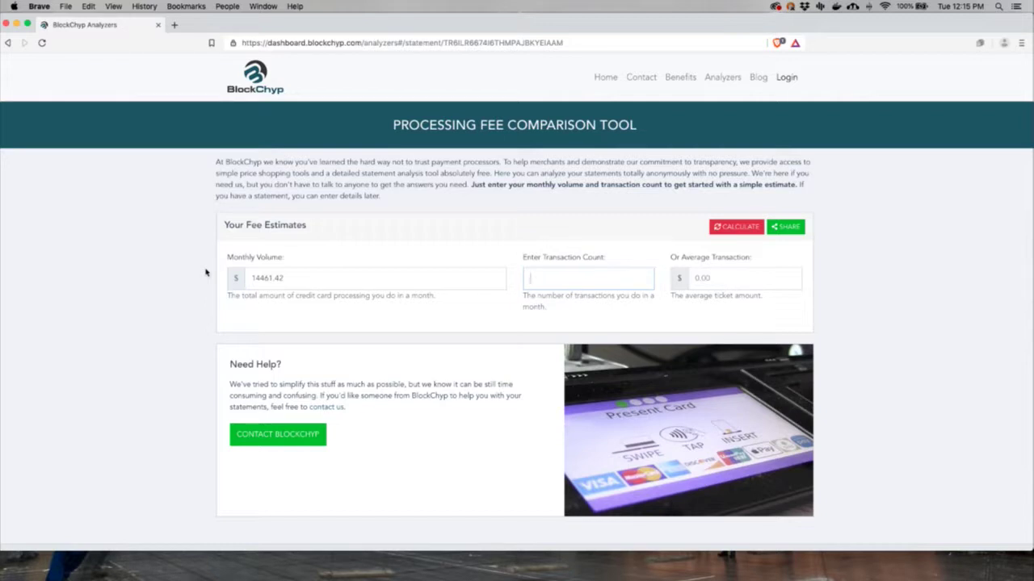
pyautogui.write('92')
pyautogui.press('Tab')
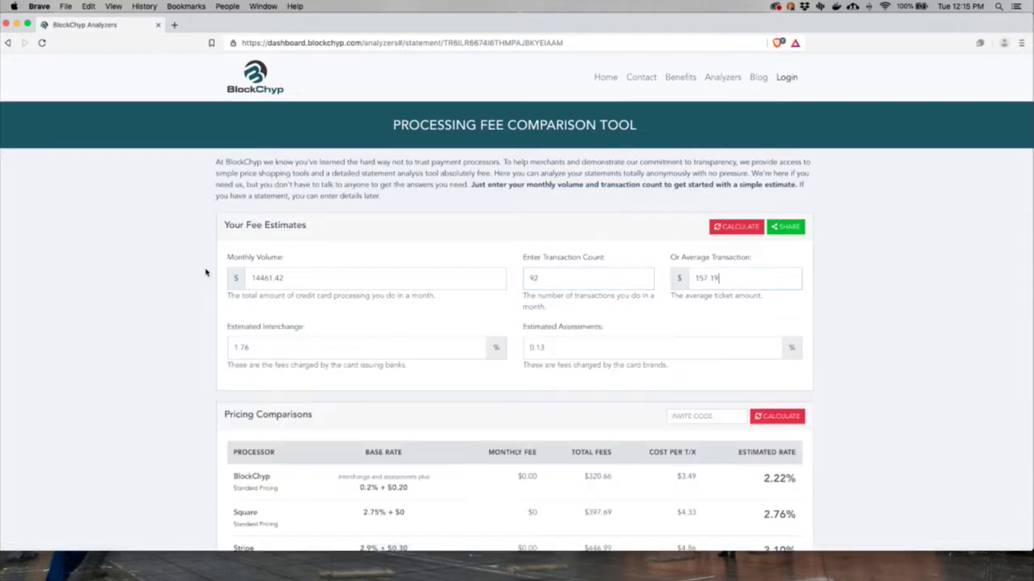
# Step: Examine the estimated interchange rate and compare the processors' base rates, total fees, cost per transaction and estimated rates
pyautogui.scroll(-5, 60, 281)
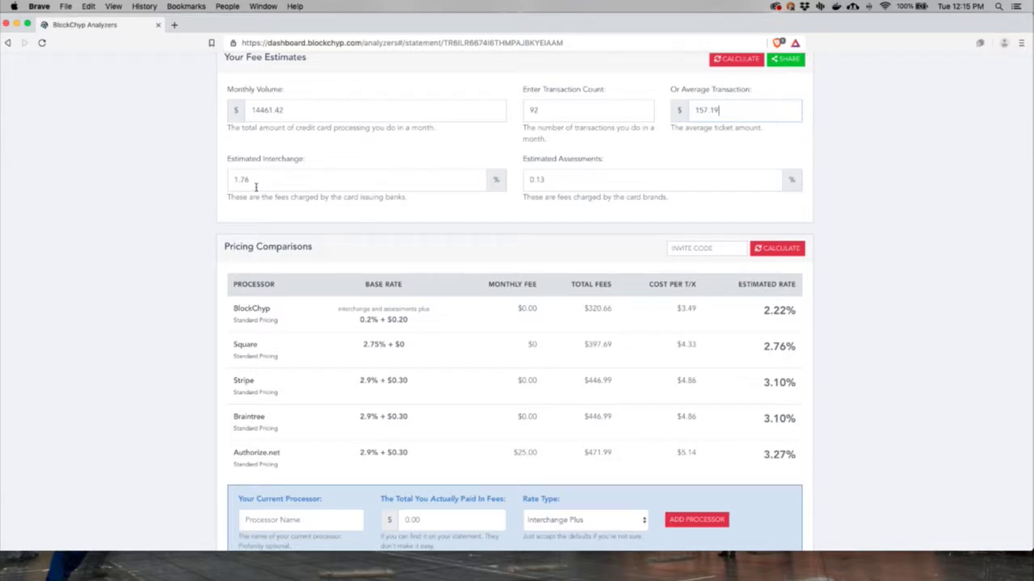
pyautogui.moveTo(251, 181); pyautogui.dragTo(215, 180)
pyautogui.click(138, 257)
pyautogui.scroll(-2, 139, 255)
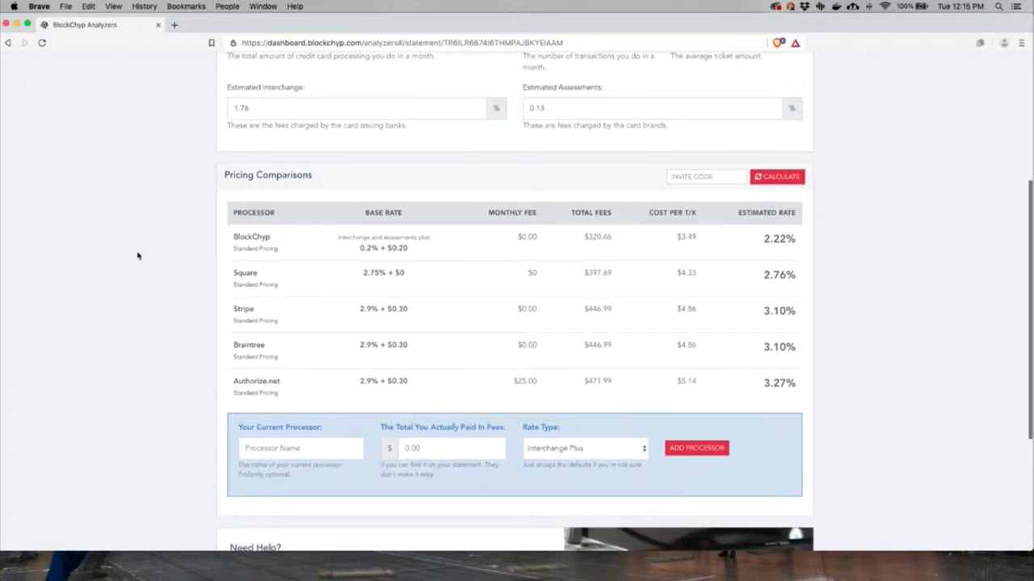
pyautogui.scroll(-2, 137, 239)
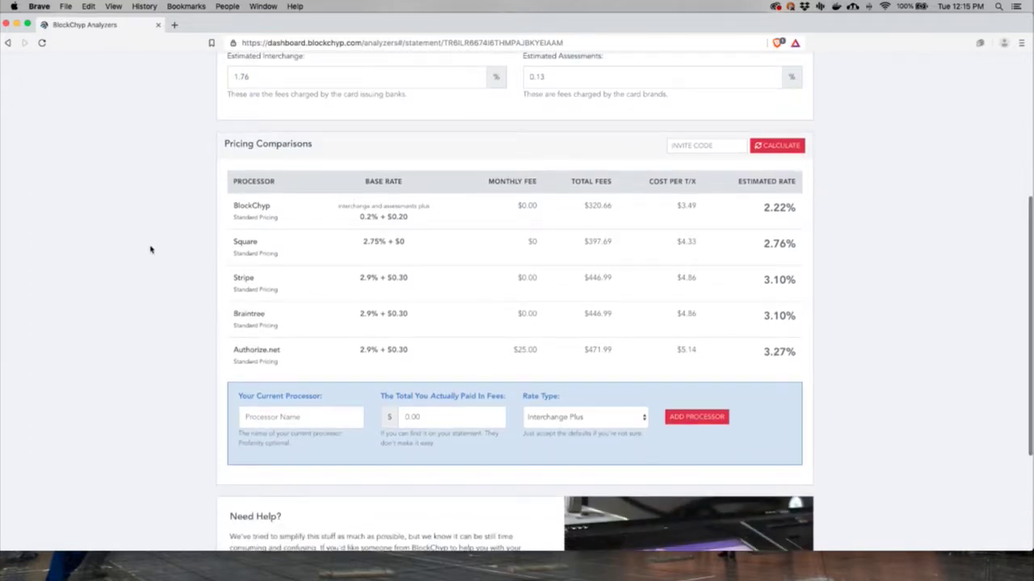
pyautogui.scroll(1, 150, 250)
pyautogui.scroll(5, 501, 242)
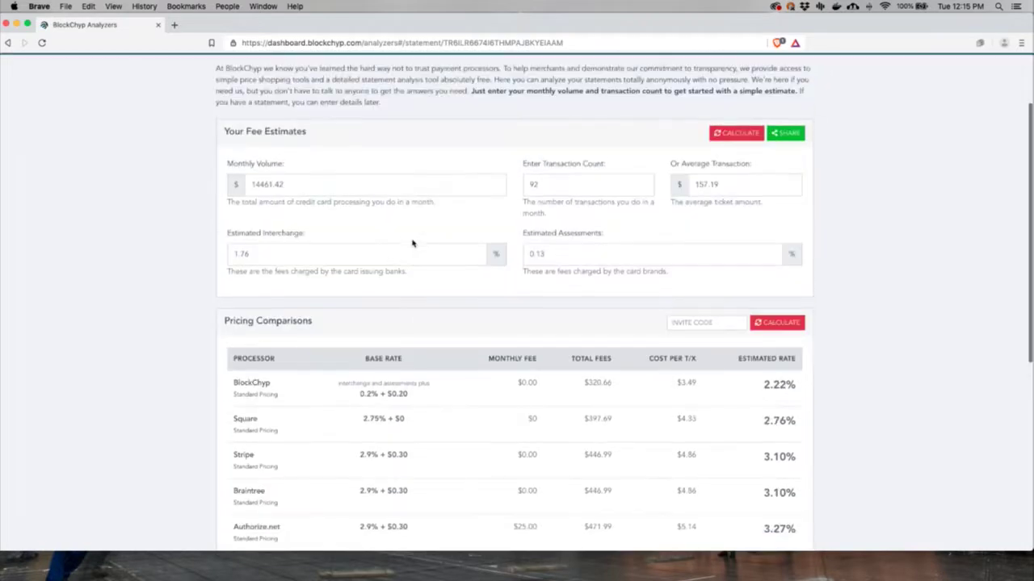
pyautogui.scroll(-4, 315, 274)
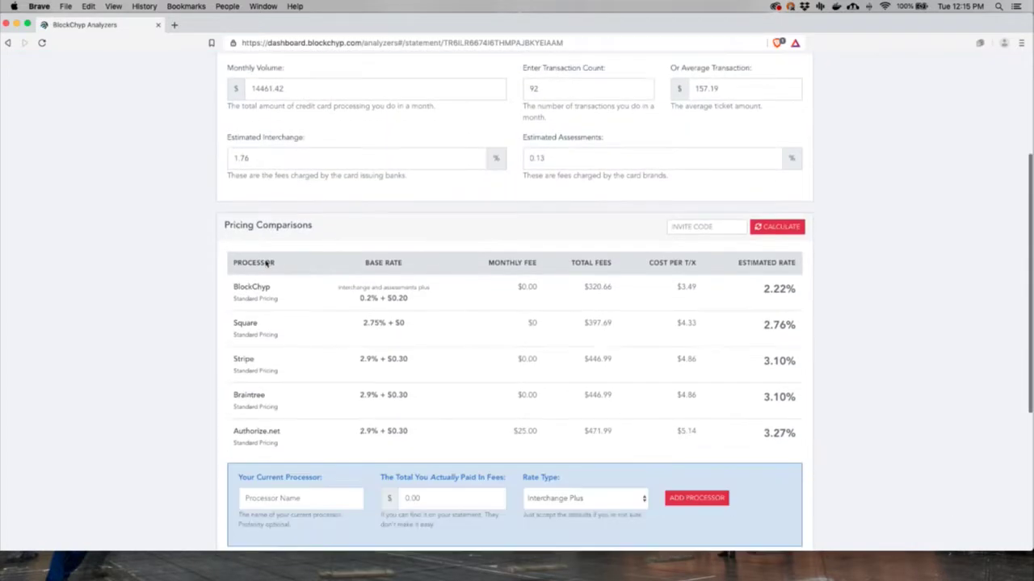
pyautogui.scroll(-1, 161, 337)
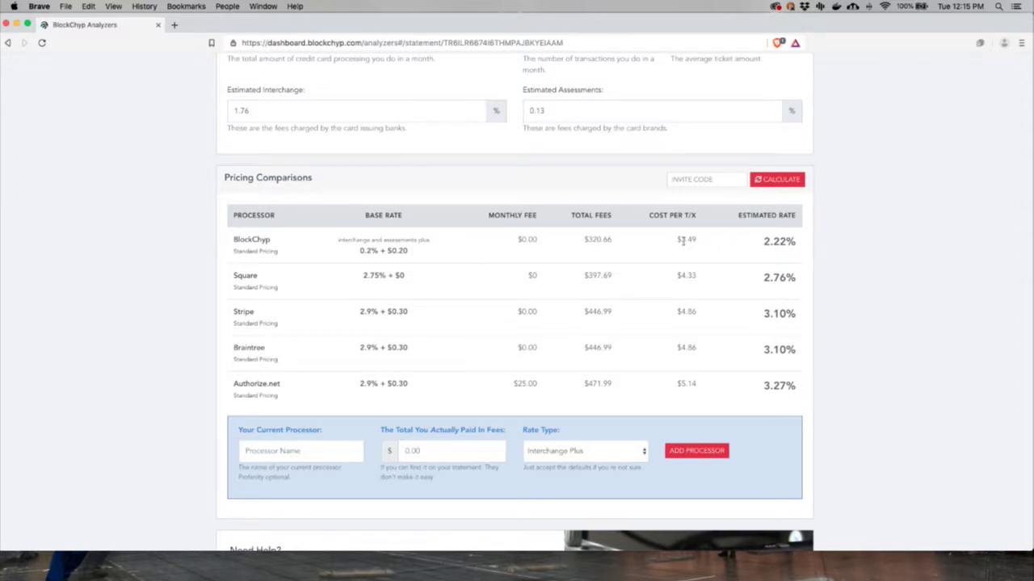
pyautogui.moveTo(251, 112); pyautogui.dragTo(217, 112)
pyautogui.click(100, 139)
pyautogui.scroll(3, 91, 177)
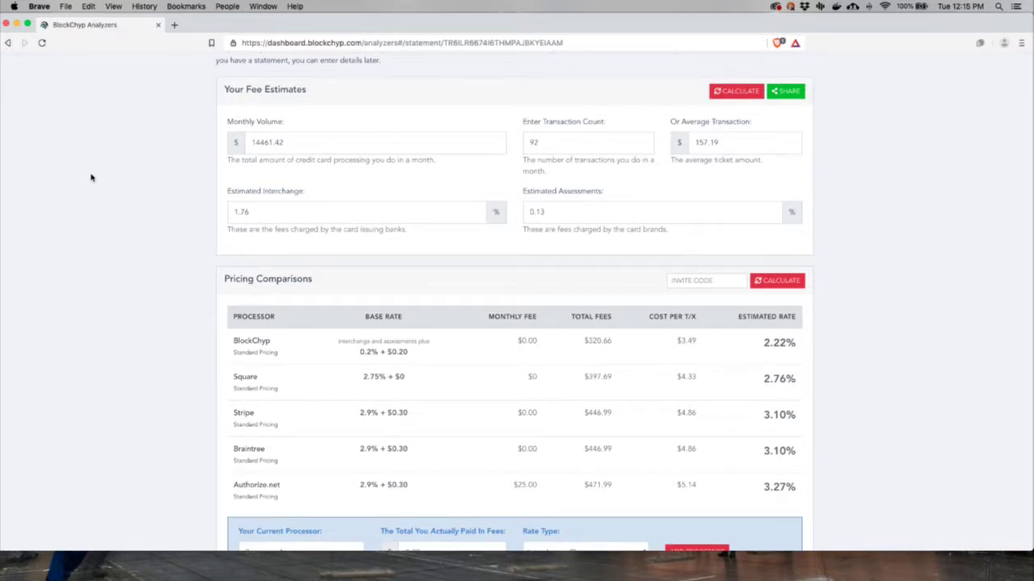
pyautogui.moveTo(250, 213); pyautogui.dragTo(219, 214)
# Step: Add the current processor "Big Proccessor" to the comparison with $411.74 paid in fees and the Interchange Plus rate type
pyautogui.scroll(-4, 127, 202)
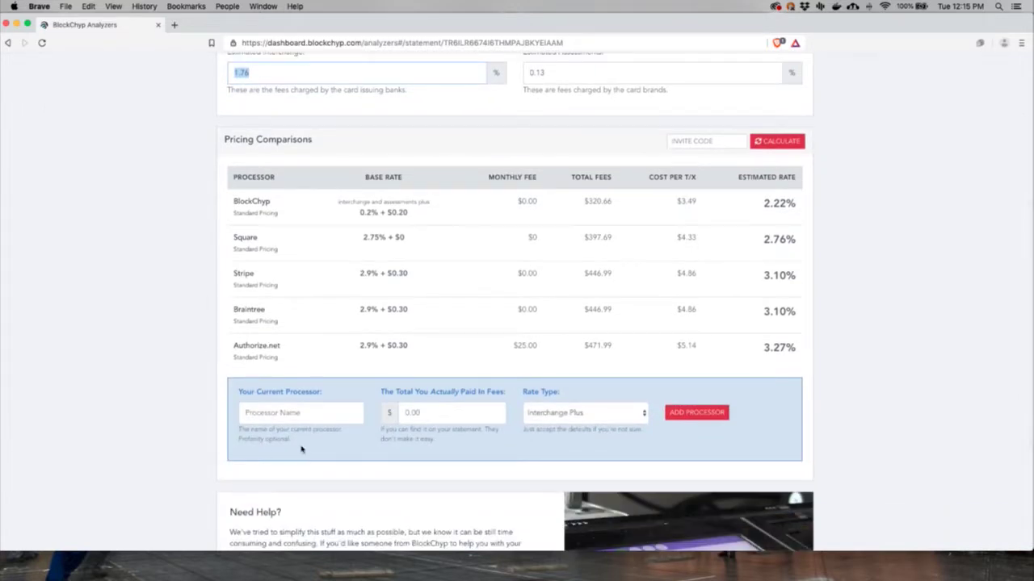
pyautogui.click(296, 414)
pyautogui.write('Big Pi')
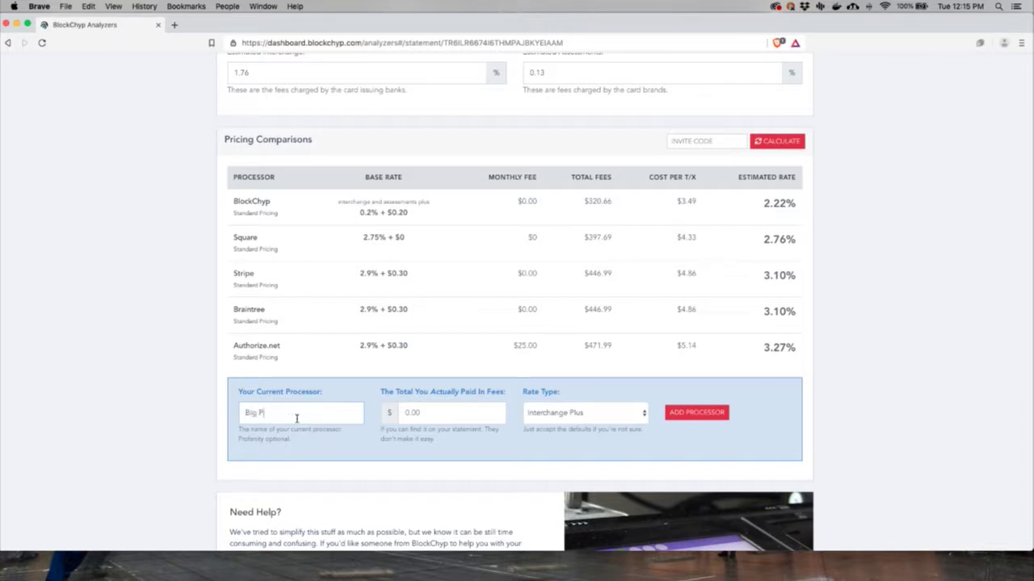
pyautogui.write('ocsor')
pyautogui.press('BackSpace')
pyautogui.press('BackSpace')
pyautogui.press('BackSpace')
pyautogui.write('essor')
pyautogui.press('Tab')
pyautogui.write('411.74')
pyautogui.click(709, 412)
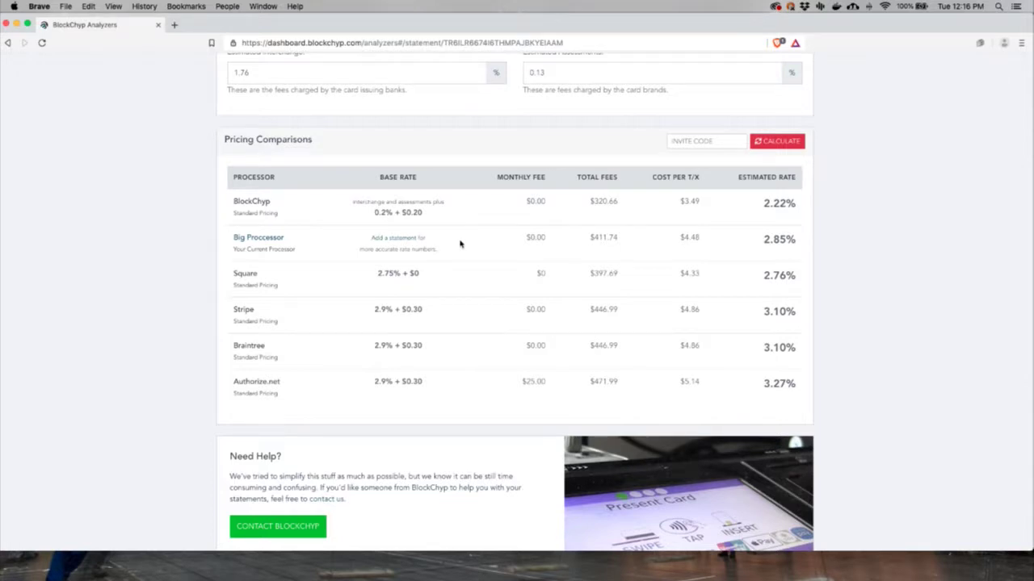
# Step: Open the statement analysis for Big Proccessor to enter its detailed statement fees
pyautogui.click(398, 240)
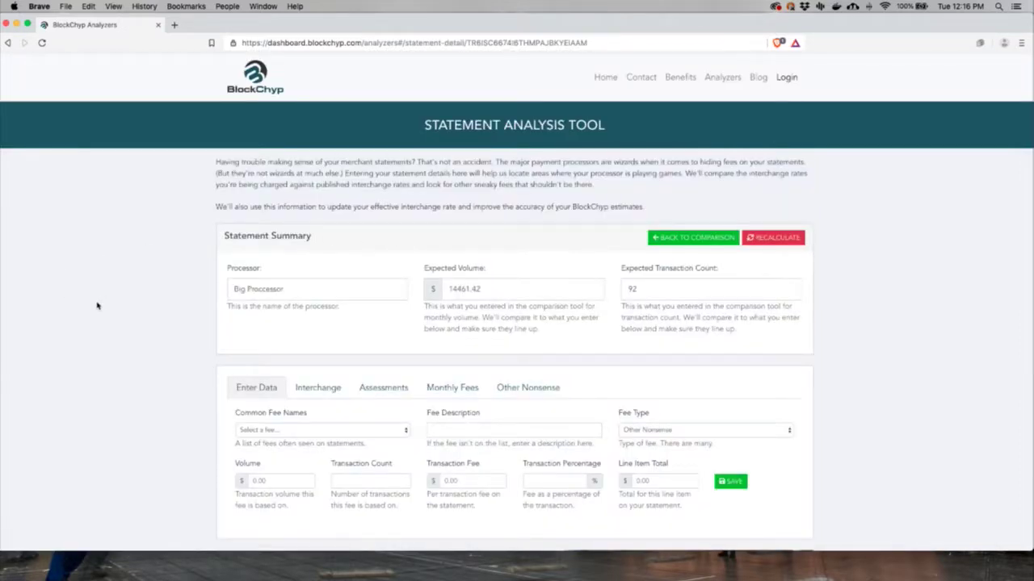
pyautogui.scroll(-3, 102, 301)
pyautogui.scroll(1, 95, 259)
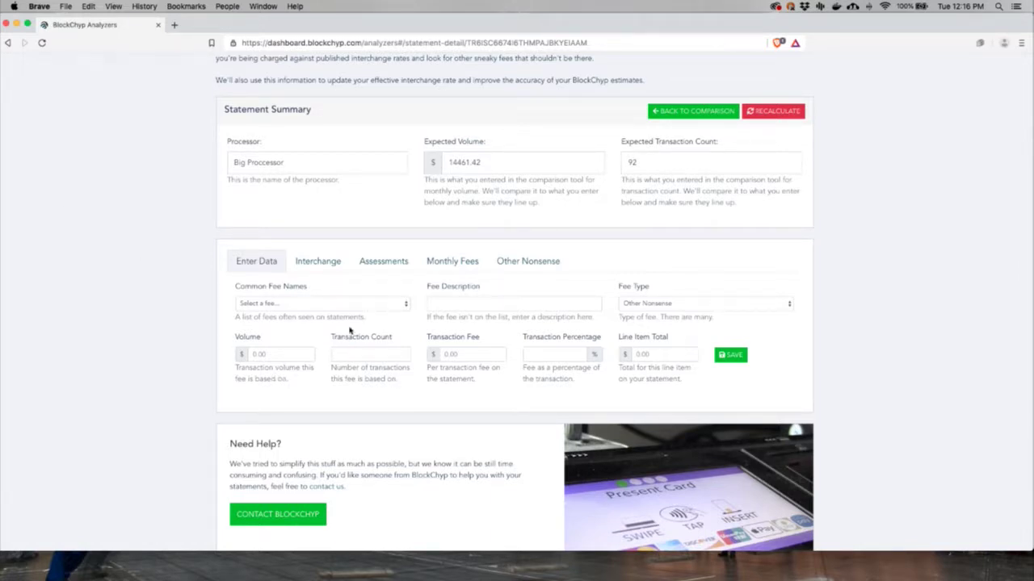
# Step: Save the fee AMEX - AX Rate - Retail Tier 1 (NS) with volume 2158.04, 15 transactions and a line item total of 63.43
pyautogui.click(313, 305)
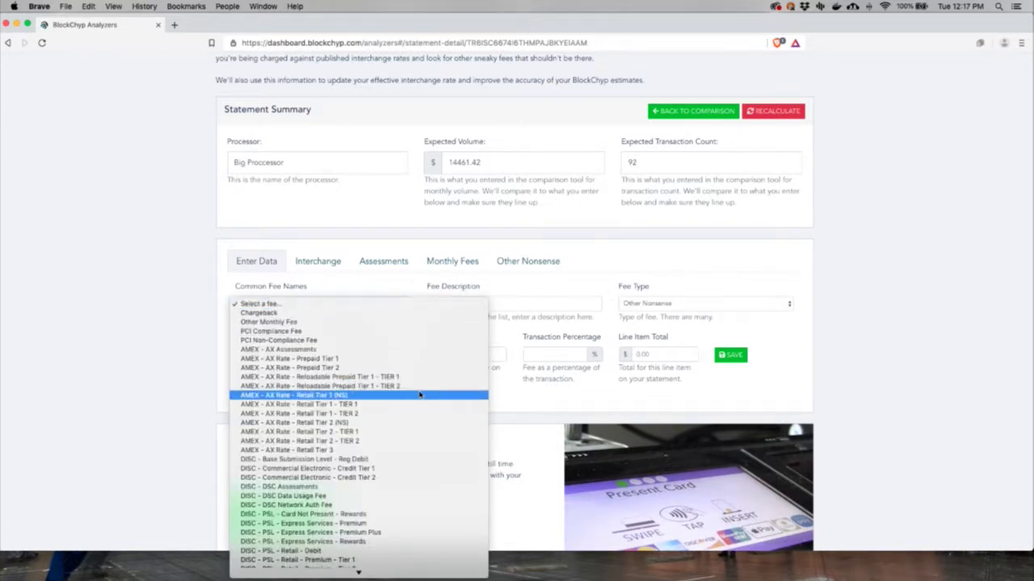
pyautogui.click(282, 395)
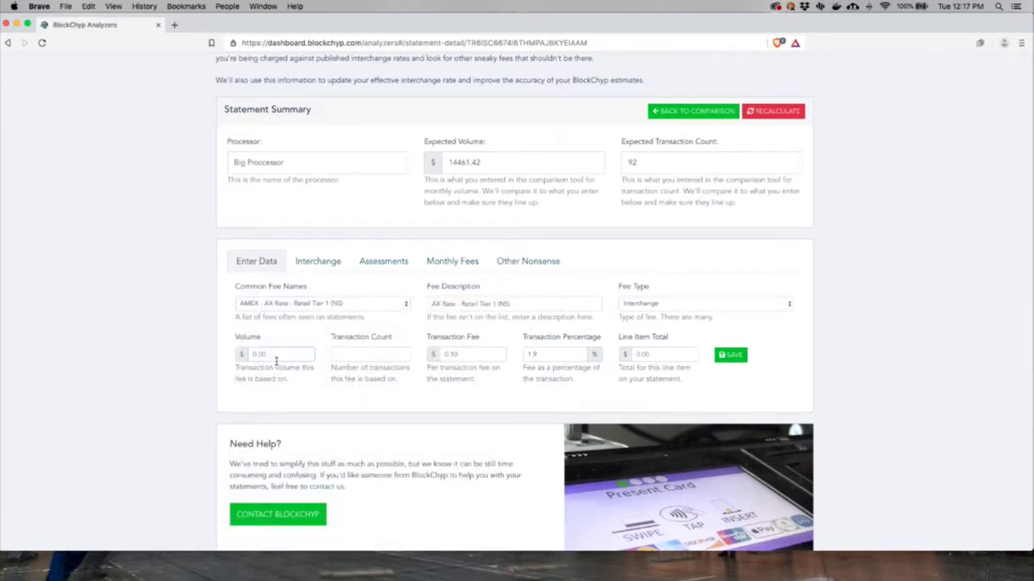
pyautogui.write('21')
pyautogui.write('58.04')
pyautogui.write('15')
pyautogui.press('Tab')
pyautogui.moveTo(657, 357); pyautogui.dragTo(634, 360)
pyautogui.write('63.43')
pyautogui.click(733, 357)
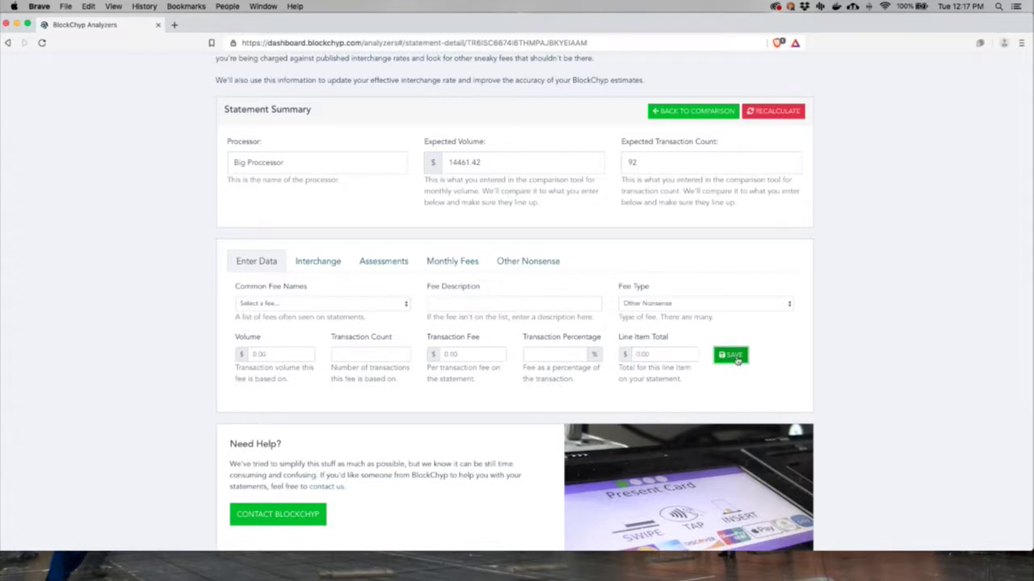
# Step: Open the interchange breakdown and check the AX Rate - Retail Tier 1 (NS) line against its published rates
pyautogui.scroll(-1, 165, 330)
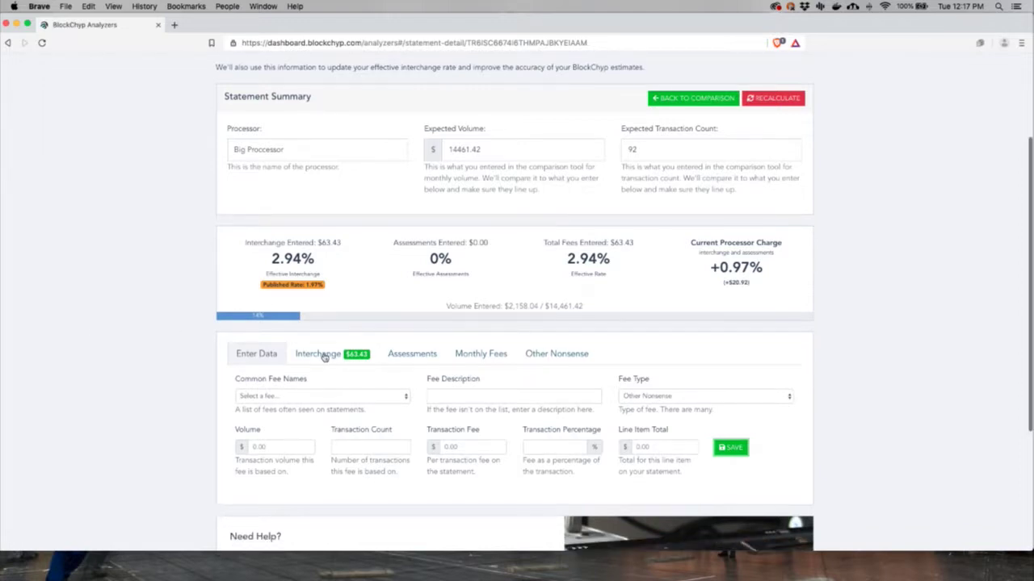
pyautogui.click(323, 357)
pyautogui.scroll(-3, 123, 312)
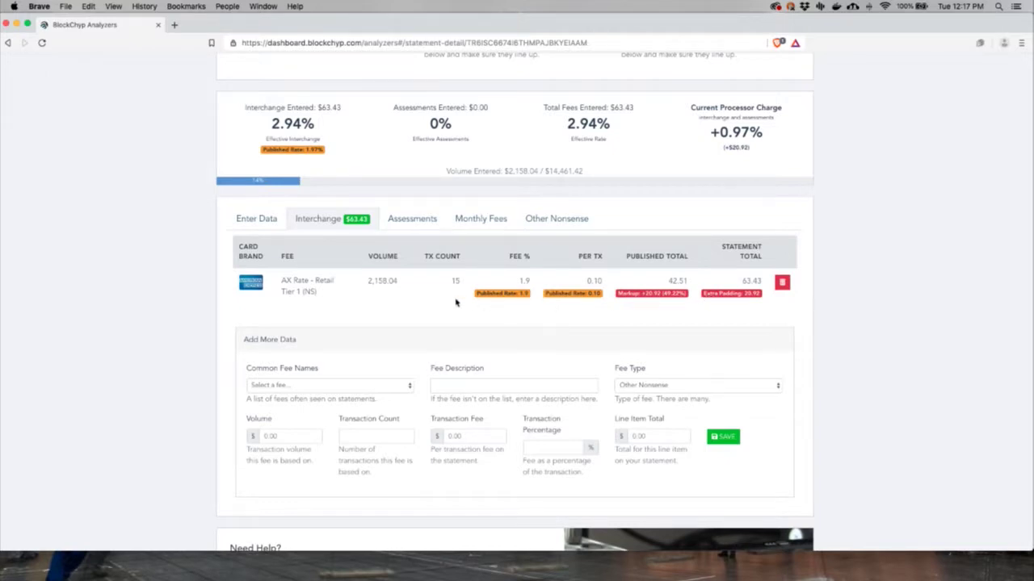
# Step: Return to data entry and choose further statement fees from the common fee names, including a Visa fee
pyautogui.click(252, 223)
pyautogui.click(286, 262)
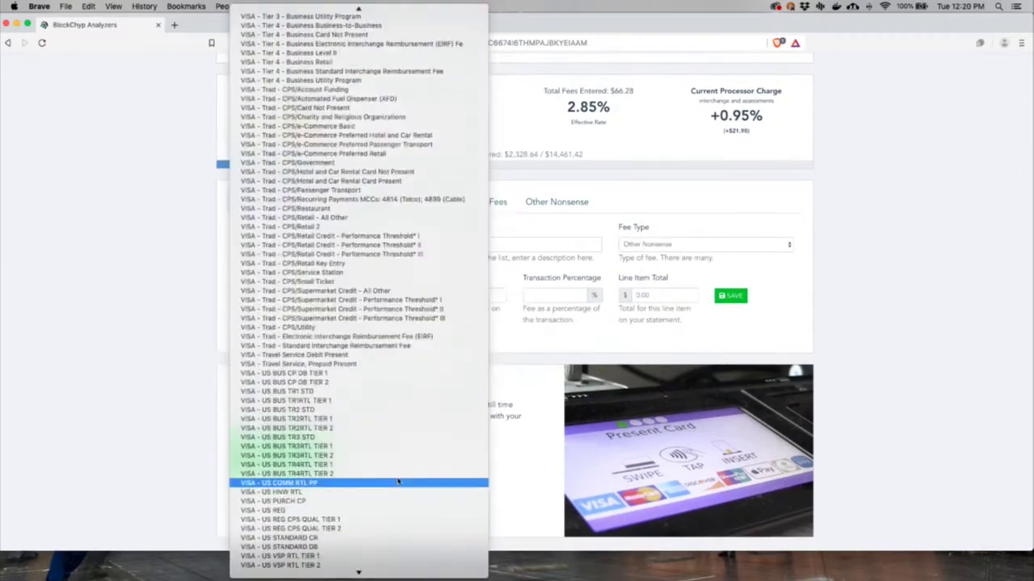
pyautogui.click(388, 479)
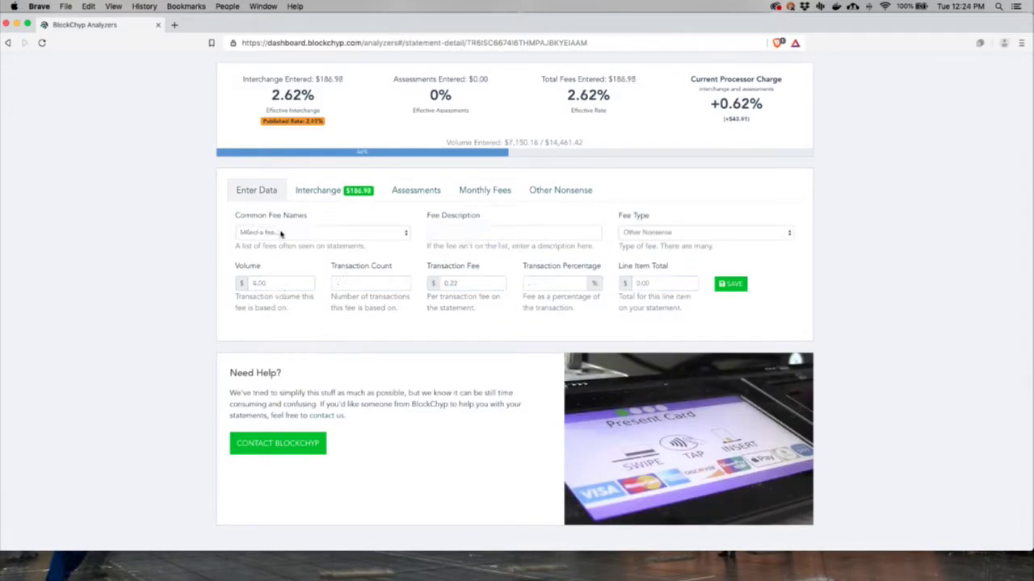
pyautogui.click(281, 233)
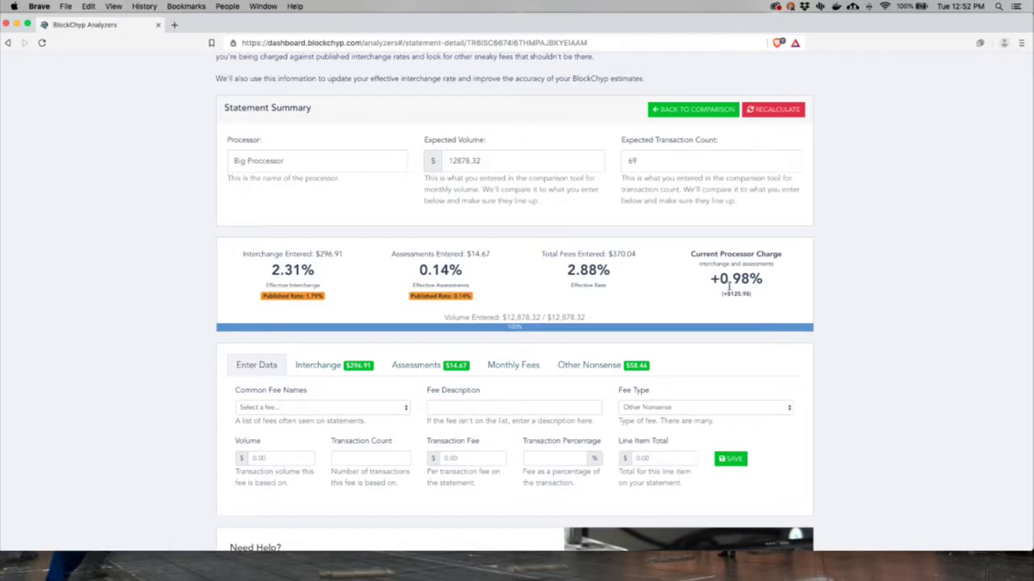
# Step: Examine the current processor charge and review every interchange line, comparing the published totals with the statement totals
pyautogui.moveTo(718, 279); pyautogui.dragTo(765, 278)
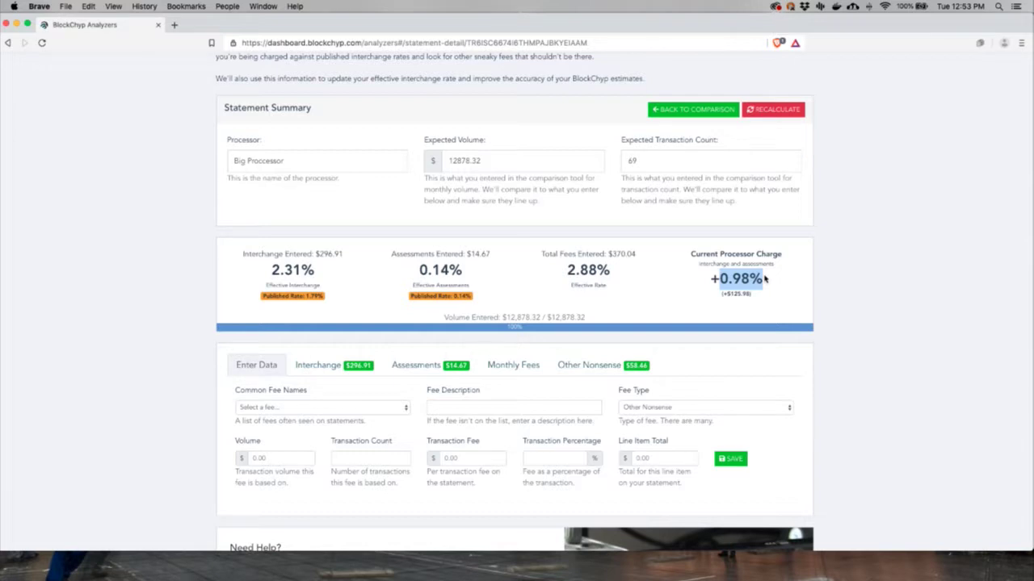
pyautogui.scroll(-5, 99, 267)
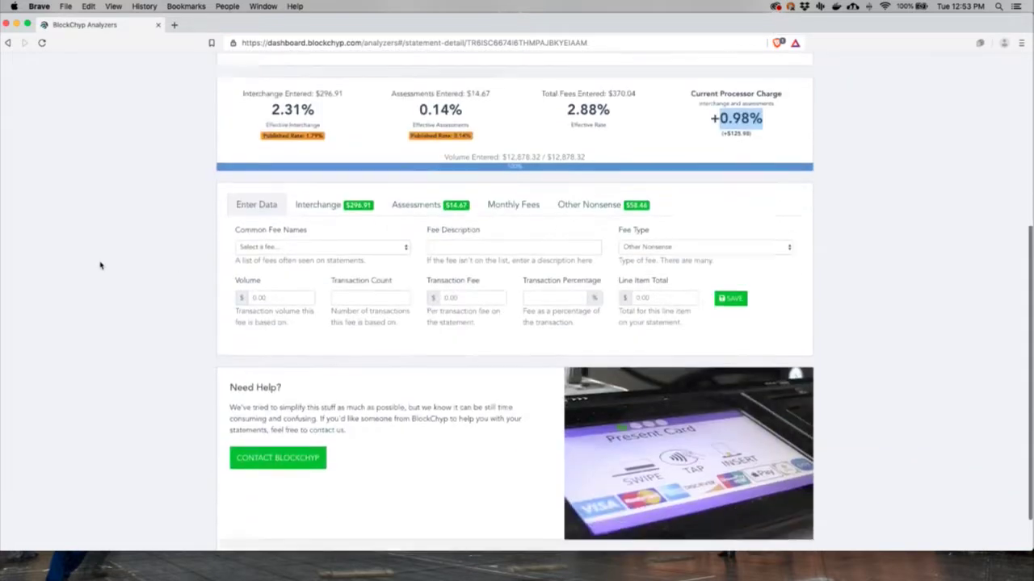
pyautogui.click(330, 194)
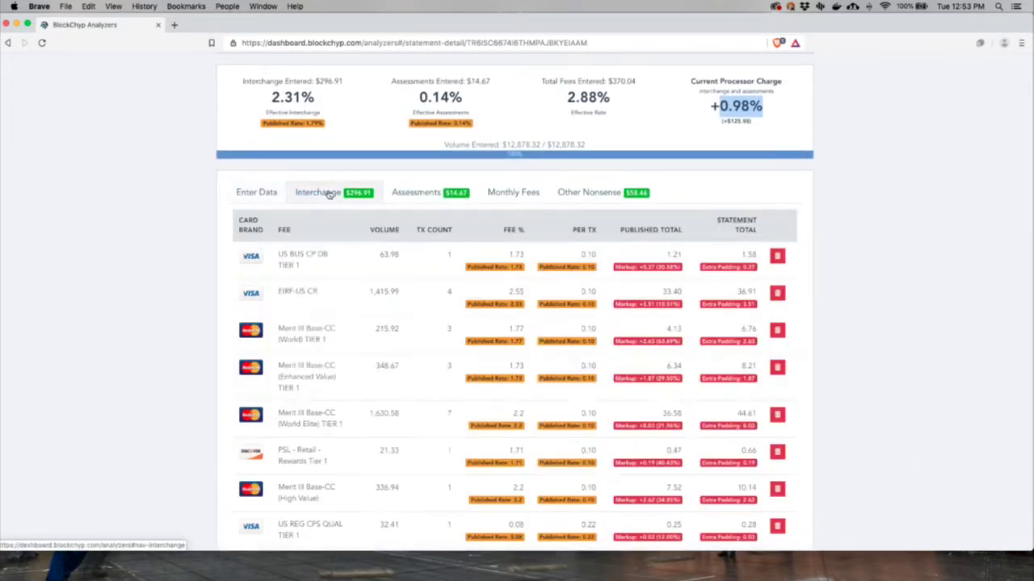
pyautogui.scroll(-4, 113, 279)
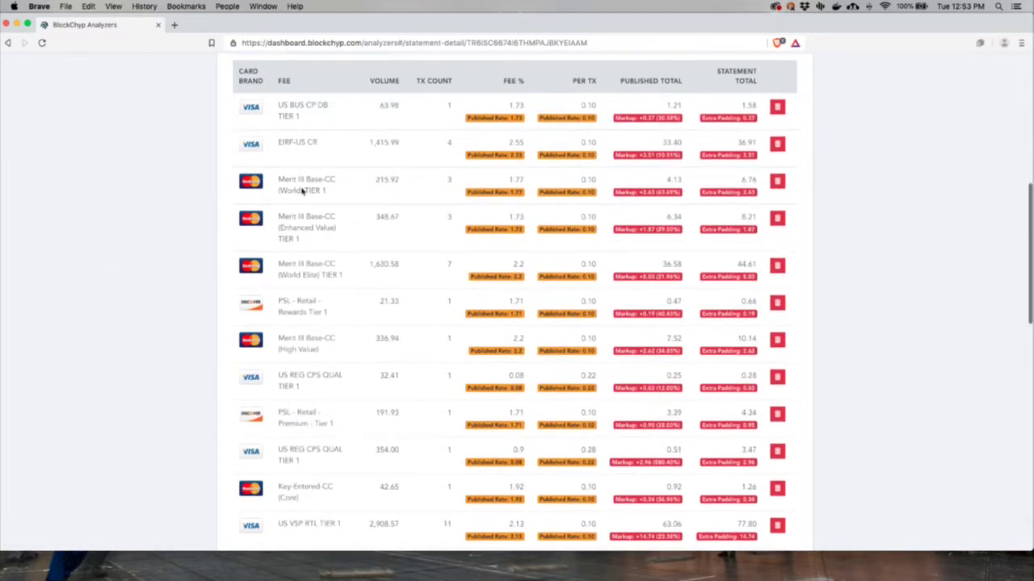
pyautogui.scroll(-2, 146, 311)
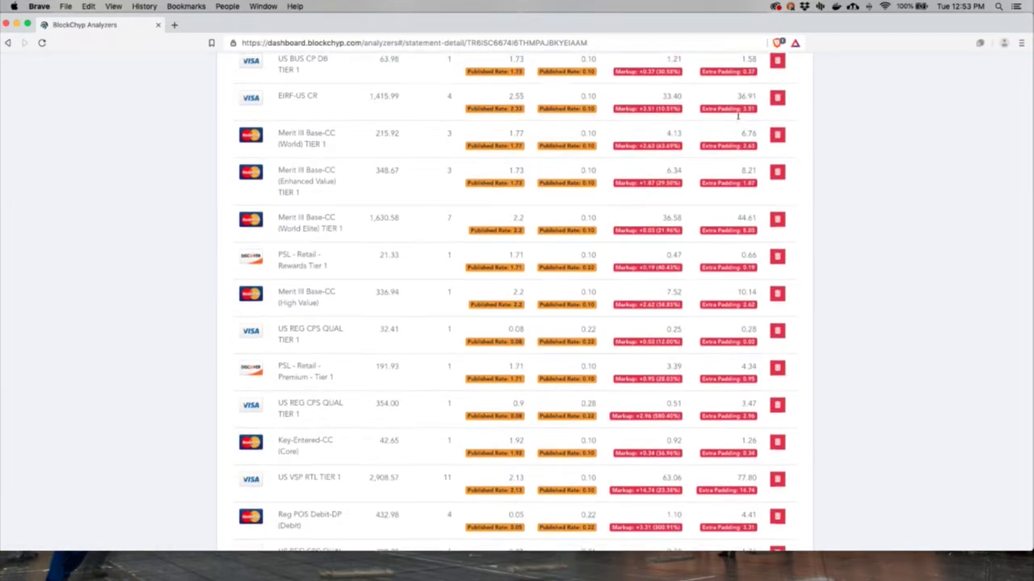
pyautogui.scroll(1, 732, 121)
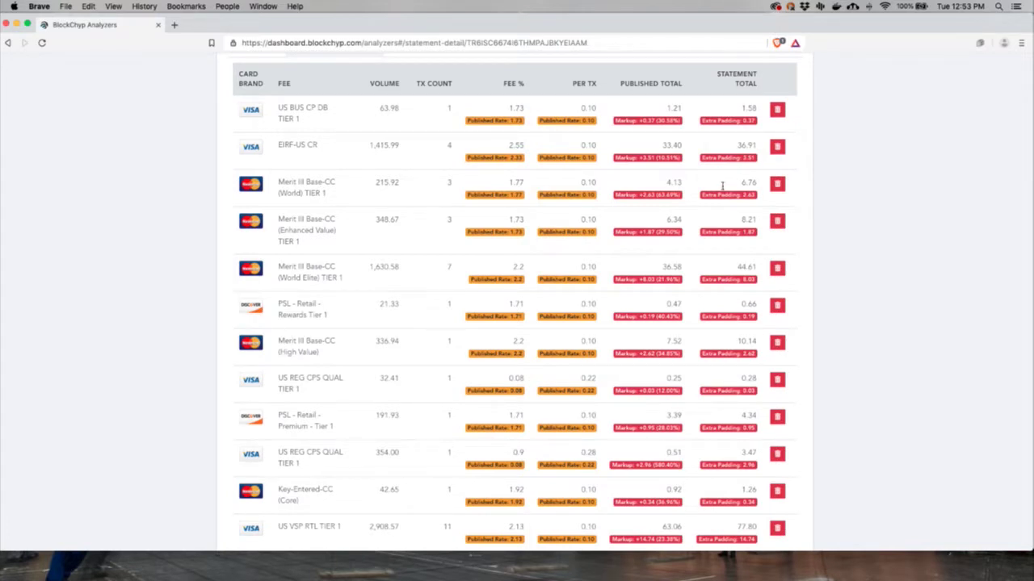
pyautogui.click(664, 109)
pyautogui.moveTo(663, 111); pyautogui.dragTo(683, 108)
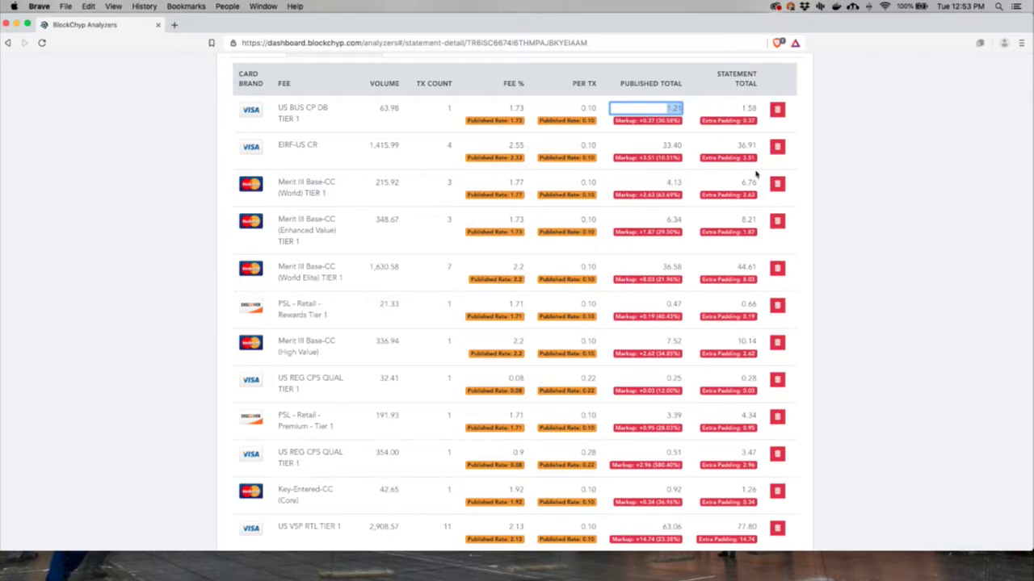
pyautogui.scroll(-10, 727, 283)
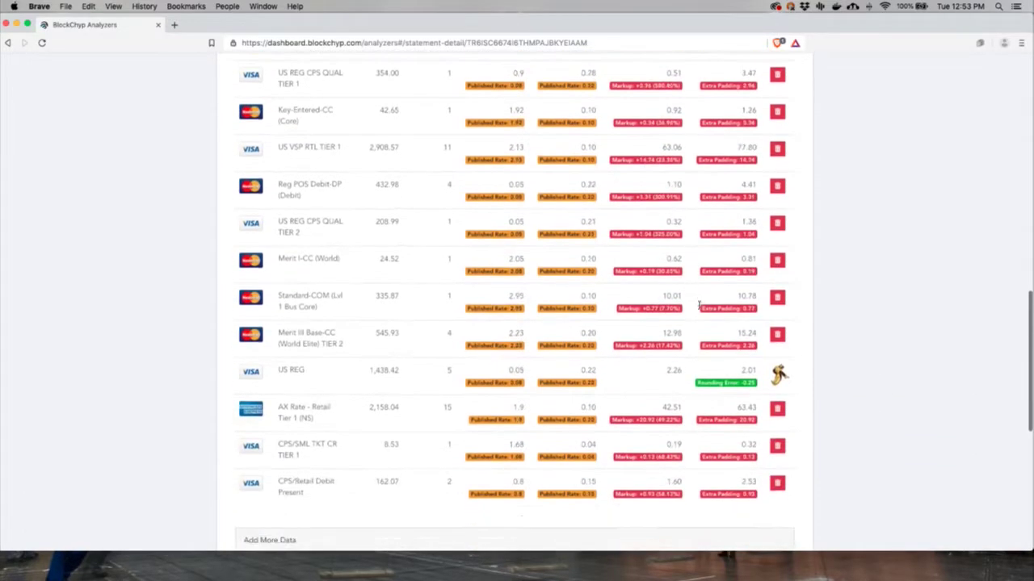
pyautogui.scroll(-1, 700, 304)
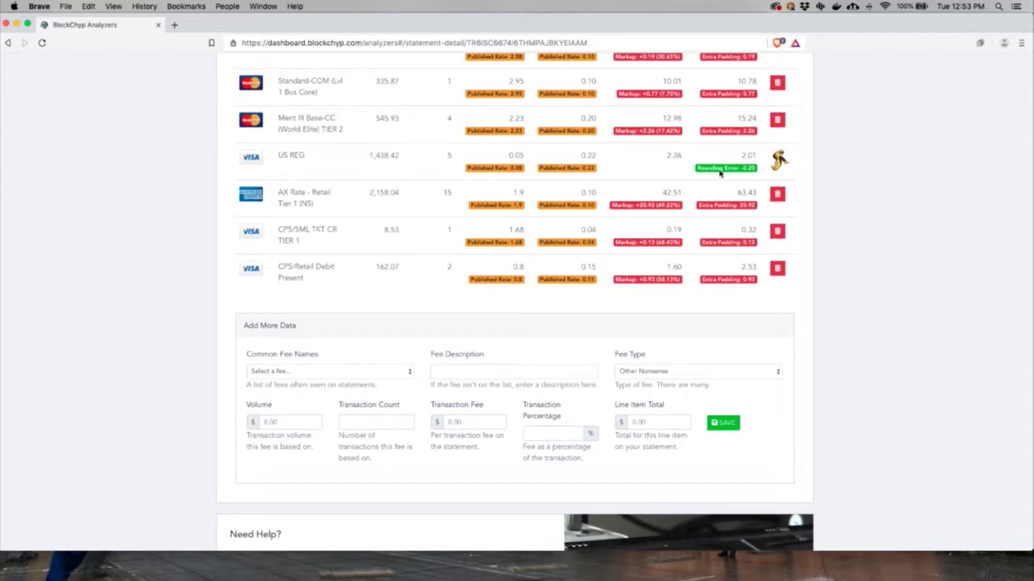
pyautogui.scroll(5, 412, 222)
pyautogui.scroll(10, 412, 222)
pyautogui.scroll(-5, 412, 222)
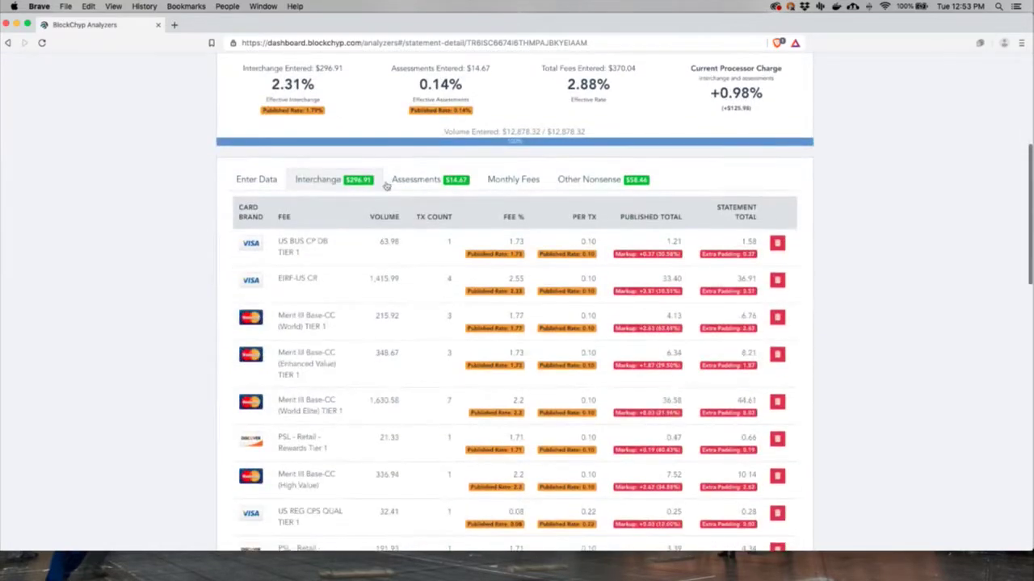
# Step: Open the assessments breakdown and compare each card brand's published total with its statement total
pyautogui.click(427, 181)
pyautogui.scroll(-2, 107, 247)
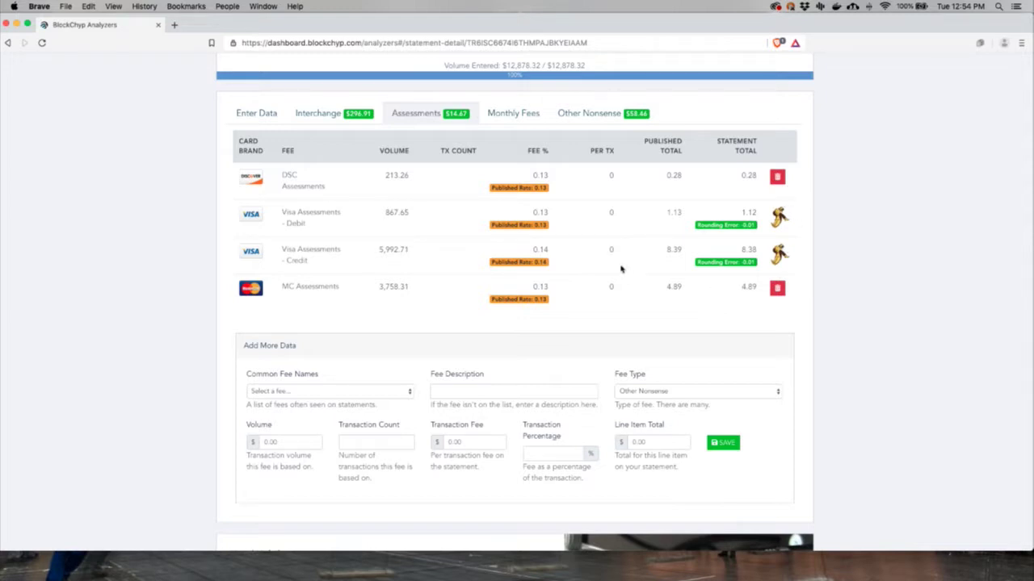
pyautogui.scroll(2, 592, 214)
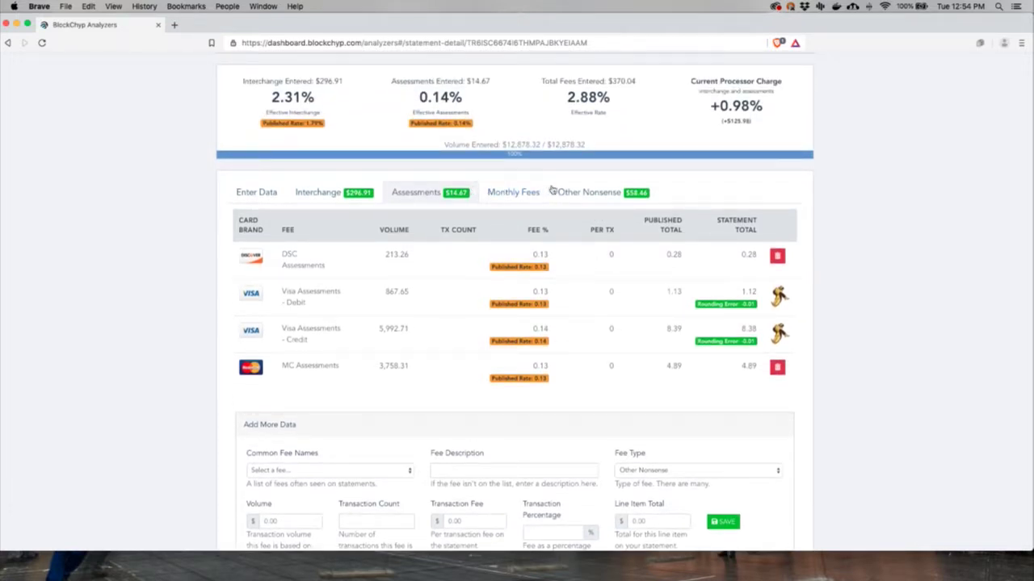
# Step: Open the Other Nonsense fee breakdown, review its miscellaneous statement fees and check the current processor charge in the summary
pyautogui.click(610, 197)
pyautogui.scroll(-3, 180, 264)
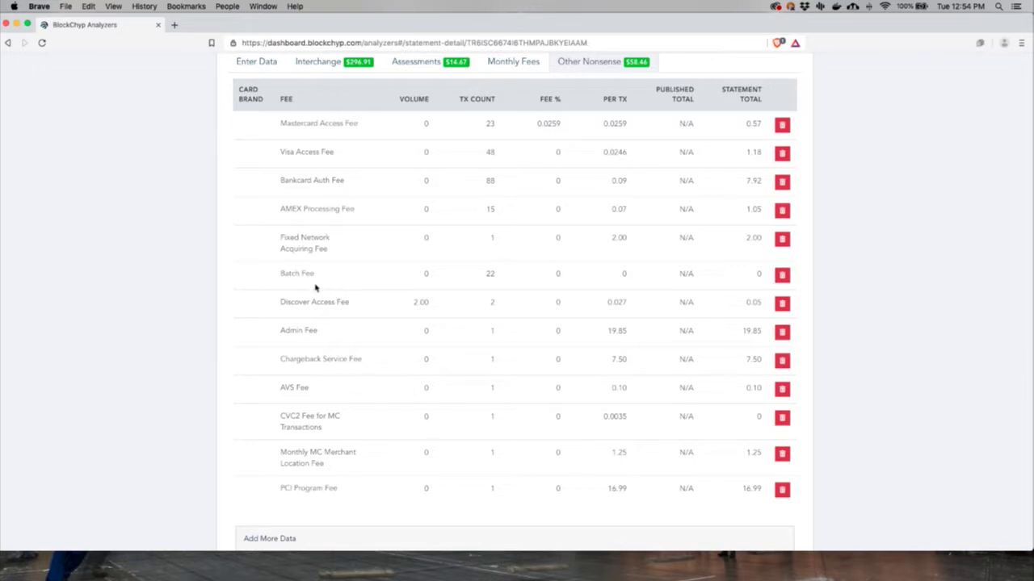
pyautogui.scroll(-3, 217, 264)
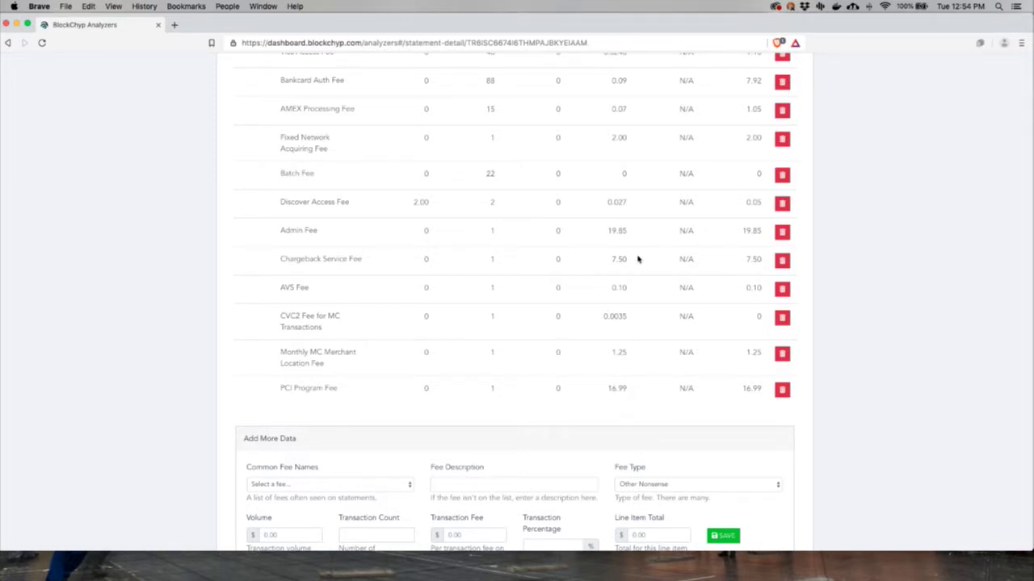
pyautogui.scroll(10, 597, 238)
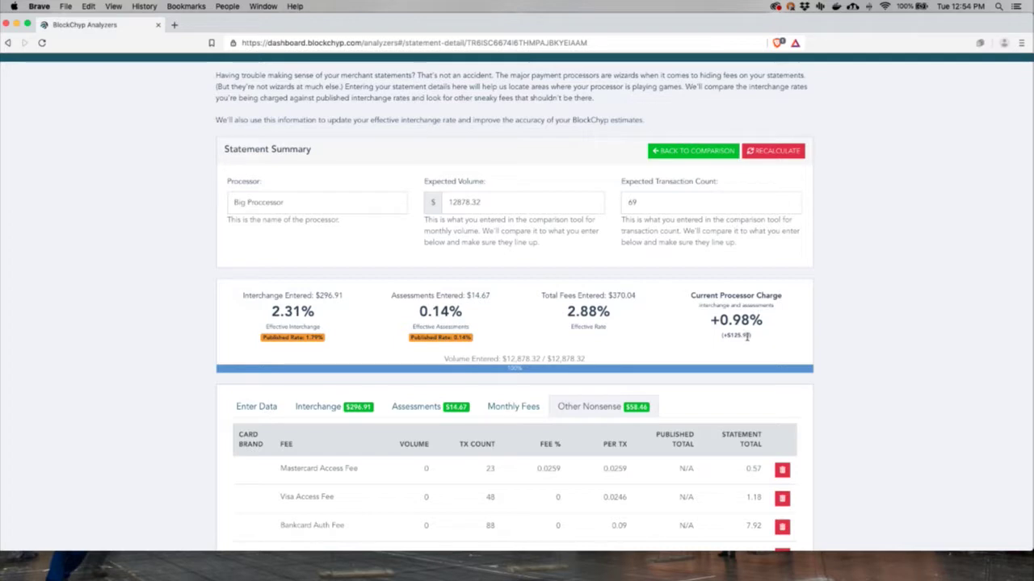
pyautogui.moveTo(750, 324); pyautogui.dragTo(731, 324)
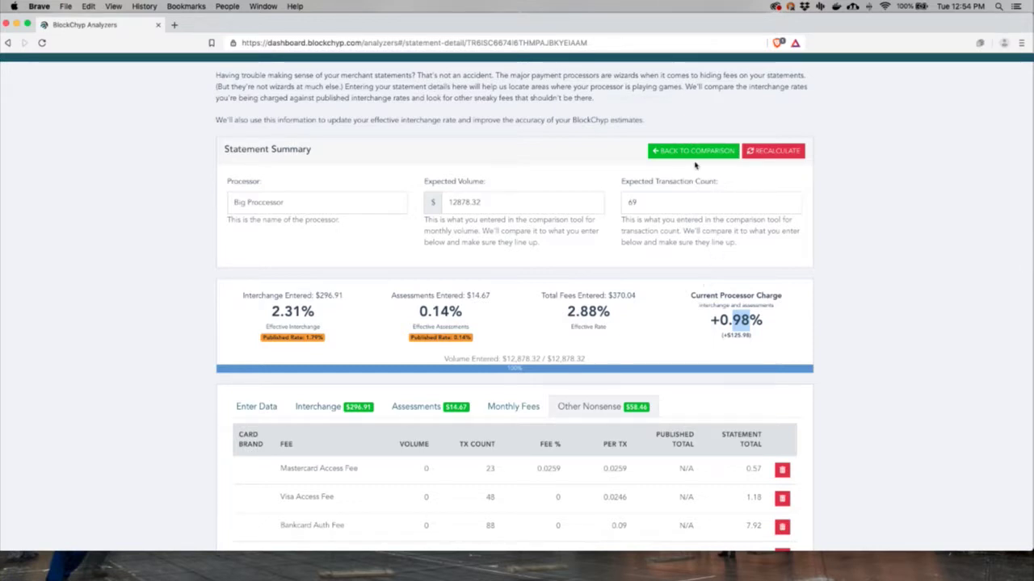
# Step: Return to the fee comparison and examine Big Proccessor's estimated rate, the estimated interchange and the competing processors' pricing
pyautogui.click(696, 151)
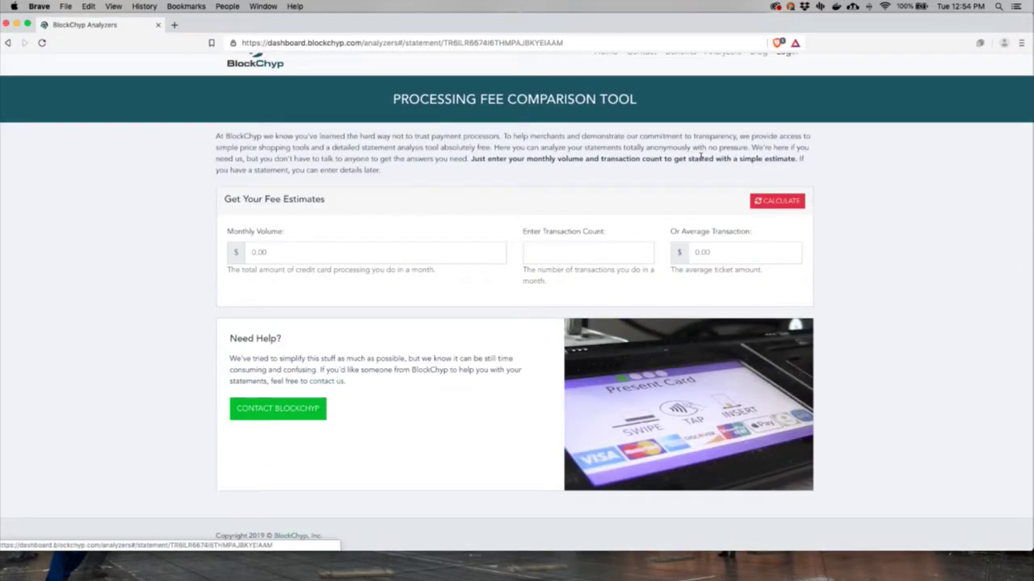
pyautogui.scroll(-3, 109, 304)
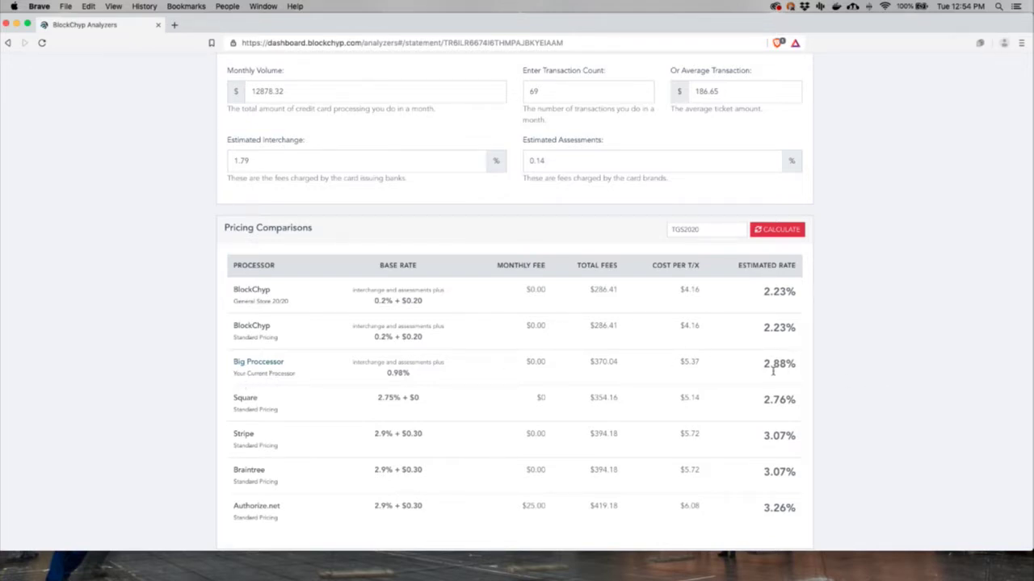
pyautogui.moveTo(765, 369); pyautogui.dragTo(786, 368)
pyautogui.scroll(2, 380, 364)
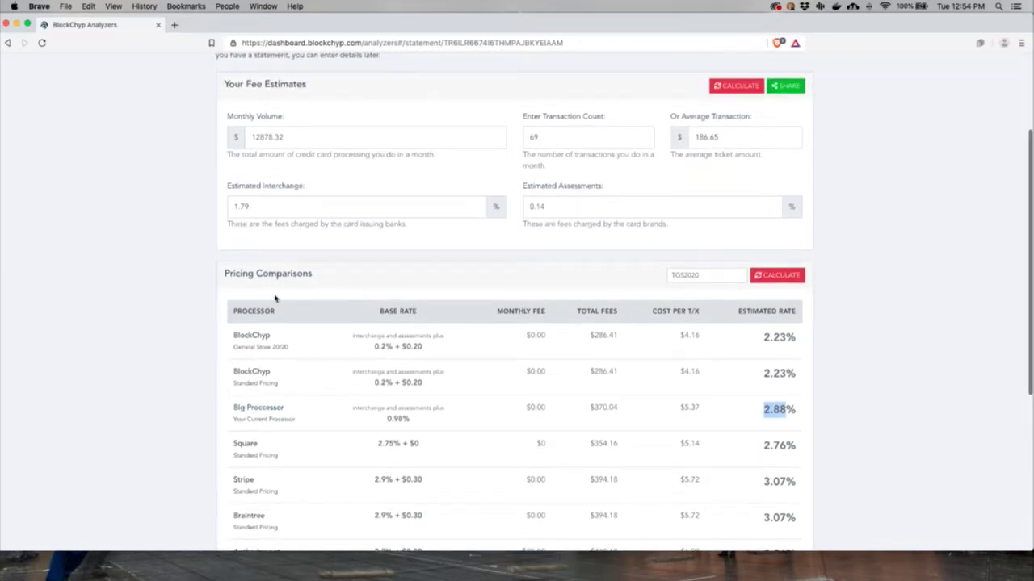
pyautogui.moveTo(269, 208); pyautogui.dragTo(6, 235)
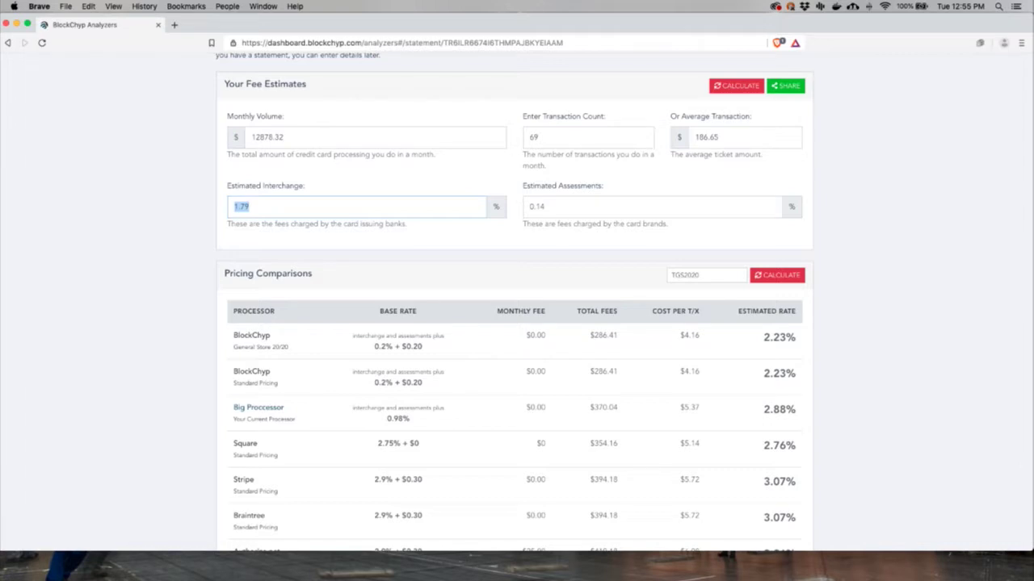
pyautogui.scroll(-3, 122, 218)
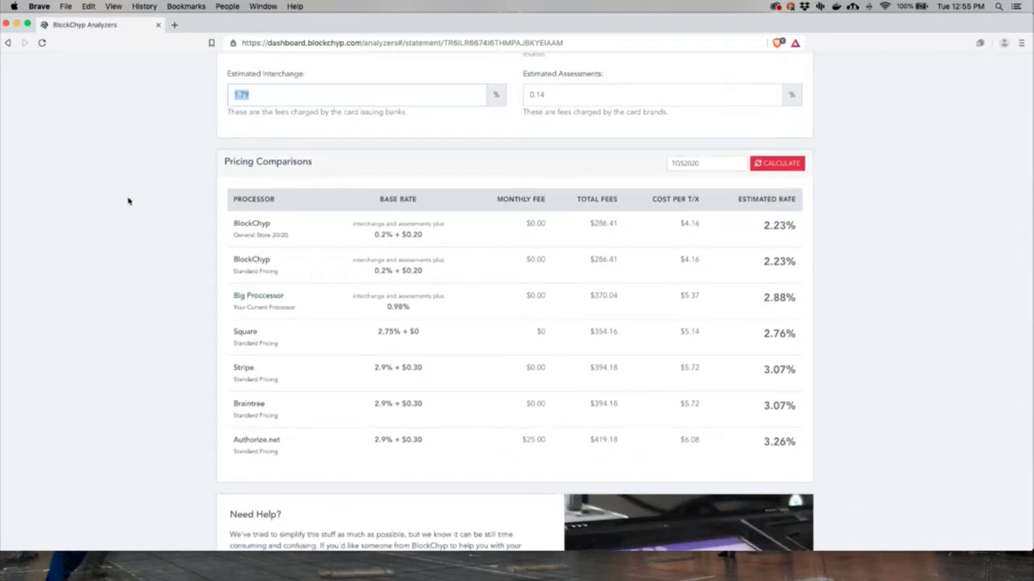
pyautogui.scroll(1, 127, 201)
pyautogui.scroll(5, 127, 201)
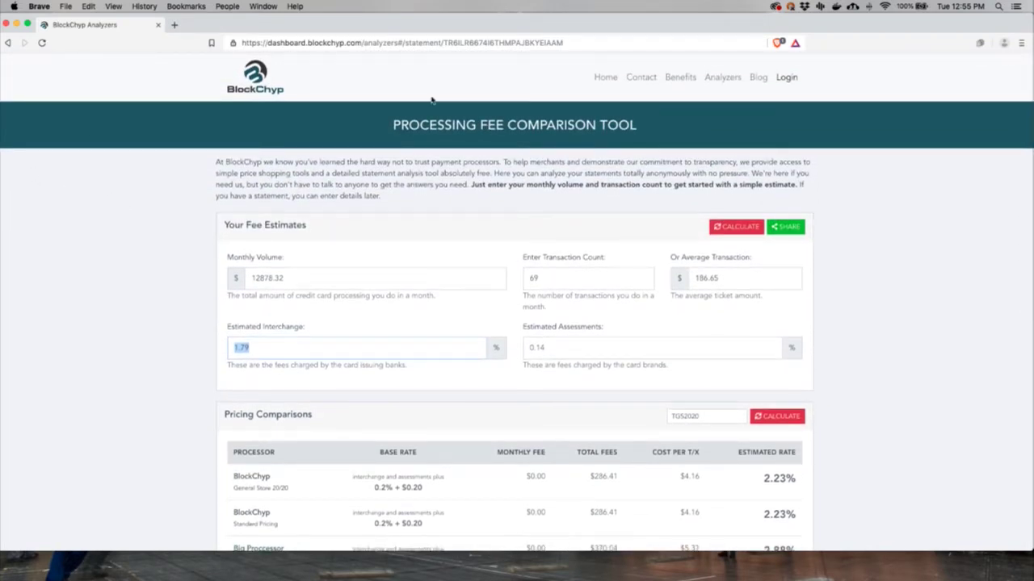
# Step: Reveal and select the shareable link for the fee estimates, and review the processor pricing comparisons
pyautogui.click(459, 44)
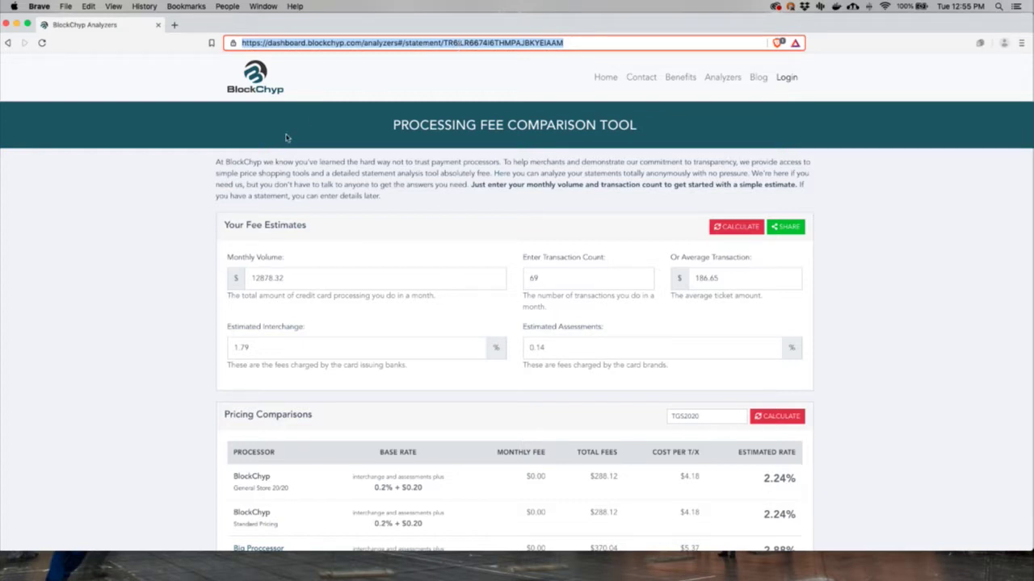
pyautogui.click(915, 224)
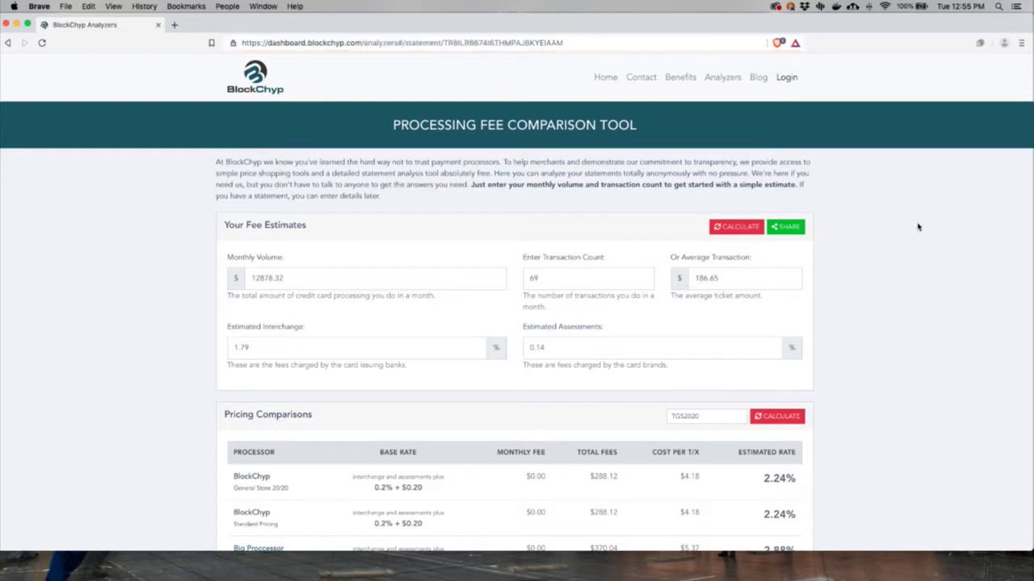
pyautogui.click(782, 229)
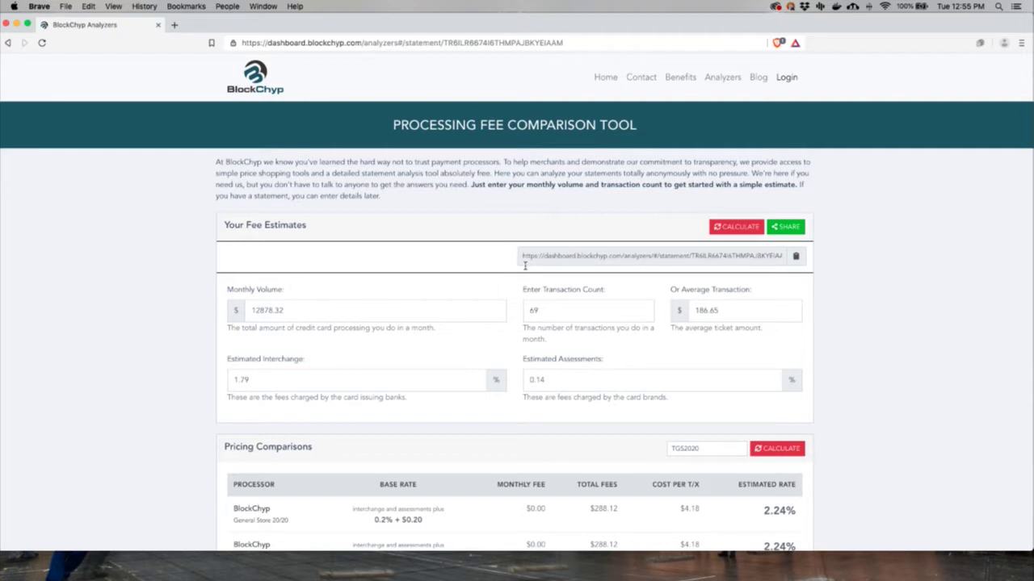
pyautogui.moveTo(522, 259); pyautogui.dragTo(820, 267)
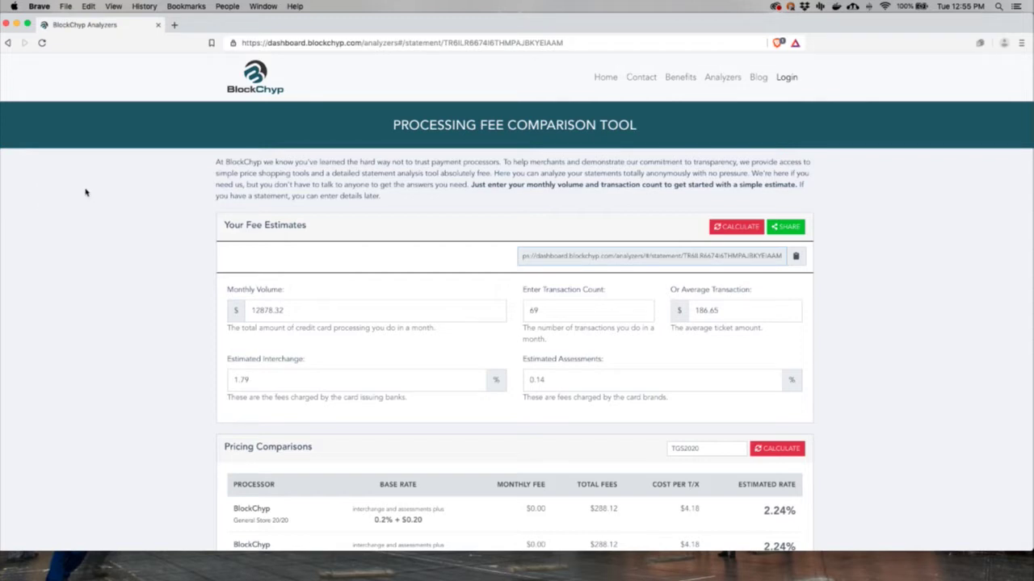
pyautogui.scroll(-5, 113, 167)
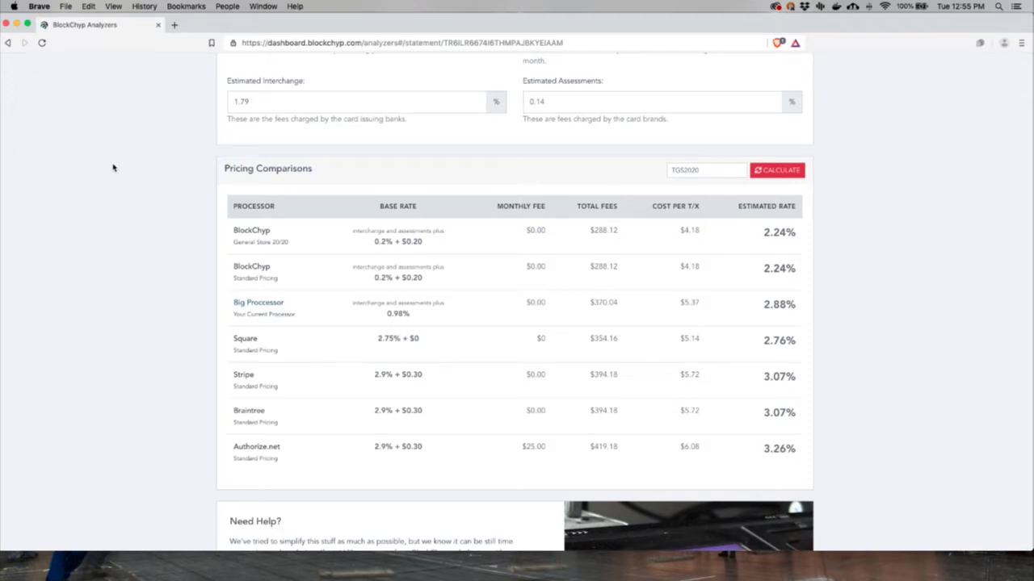
pyautogui.scroll(-1, 119, 156)
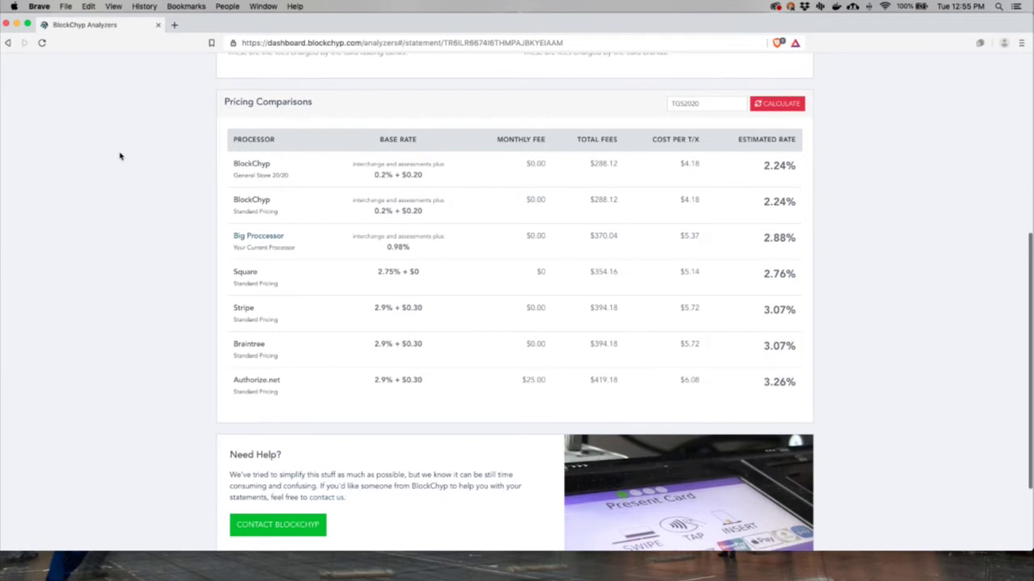